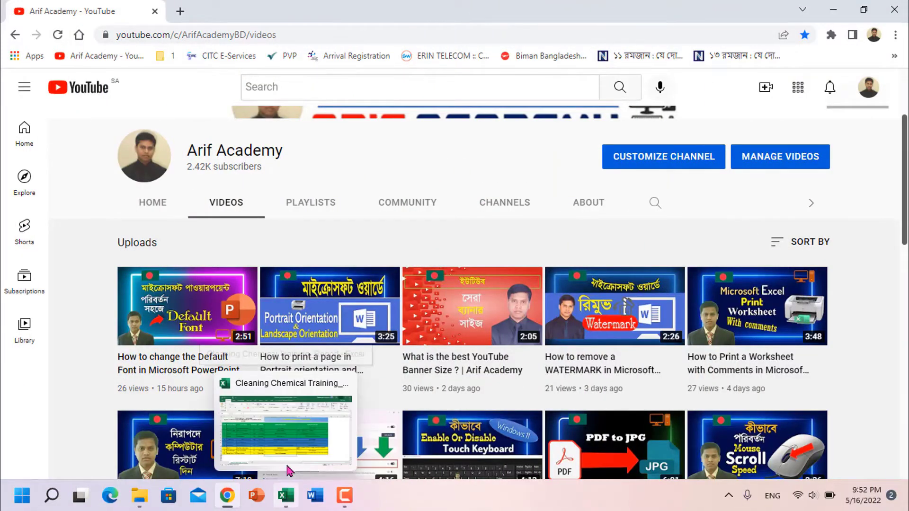
Switch from YouTube to the Cleaning Chemical Training_Report workbook from the Excel taskbar icon.
left_click(284, 497)
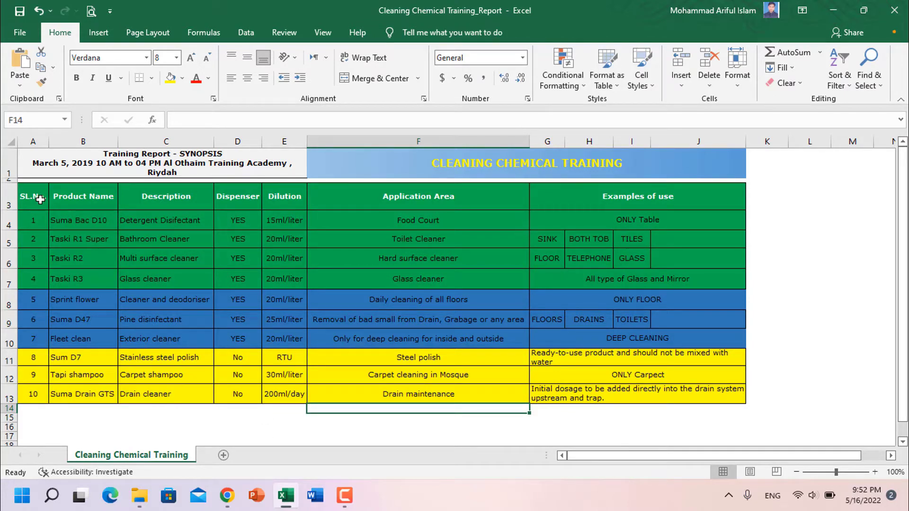
Select the training table from the SL.No. header in A3 to J13.
mouse_move(34, 198)
left_mouse_down()
mouse_move(688, 381)
mouse_move(690, 398)
left_mouse_up()
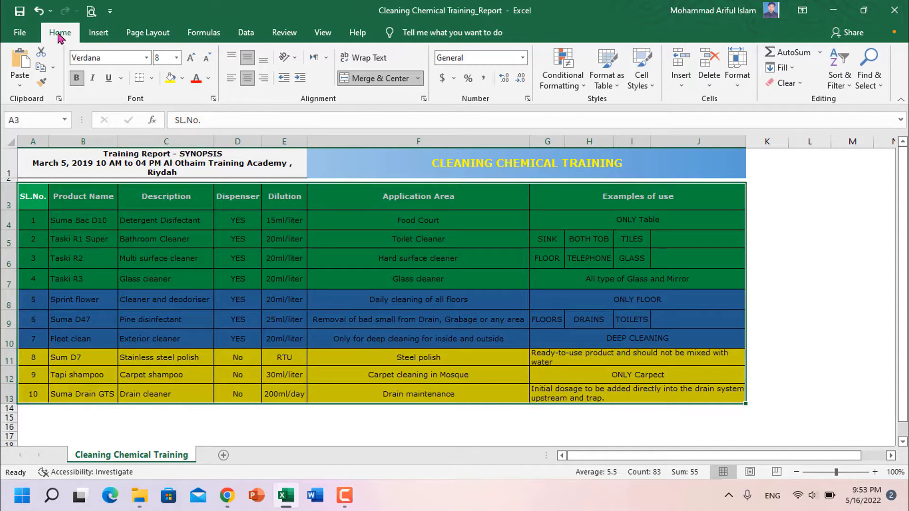
left_click(740, 87)
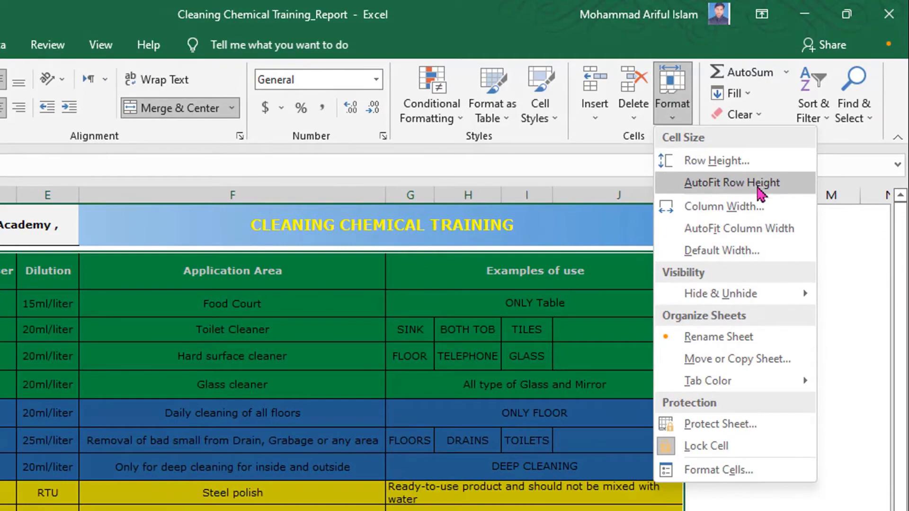
key("Escape")
left_click(254, 466)
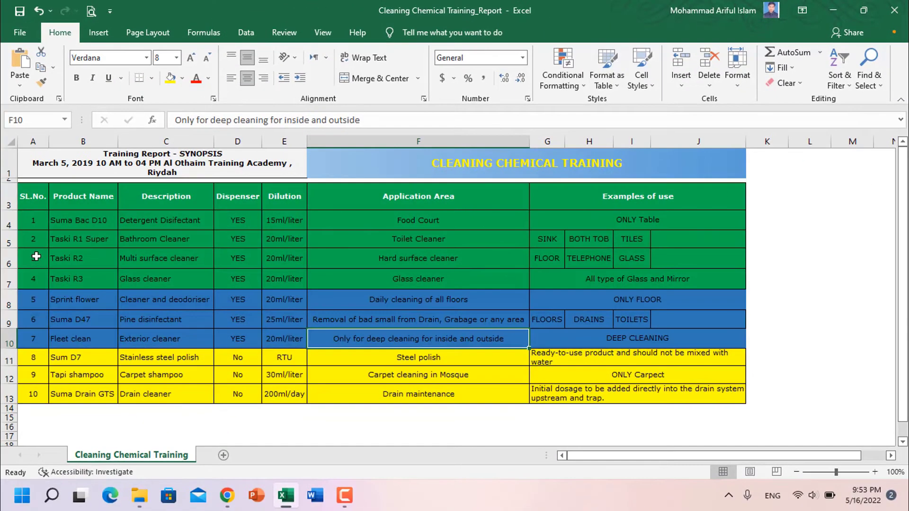
left_click_drag(28, 264, 725, 255)
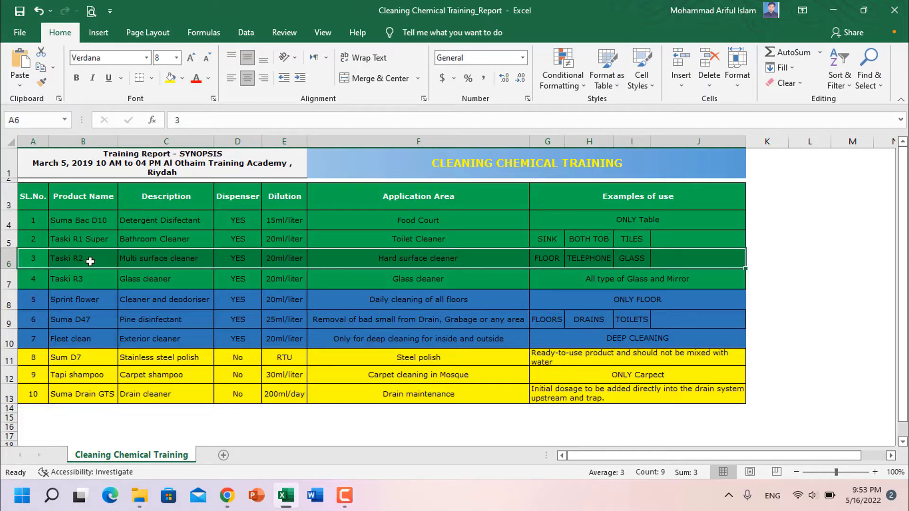
mouse_move(35, 191)
left_mouse_down()
mouse_move(669, 304)
mouse_move(683, 395)
left_mouse_up()
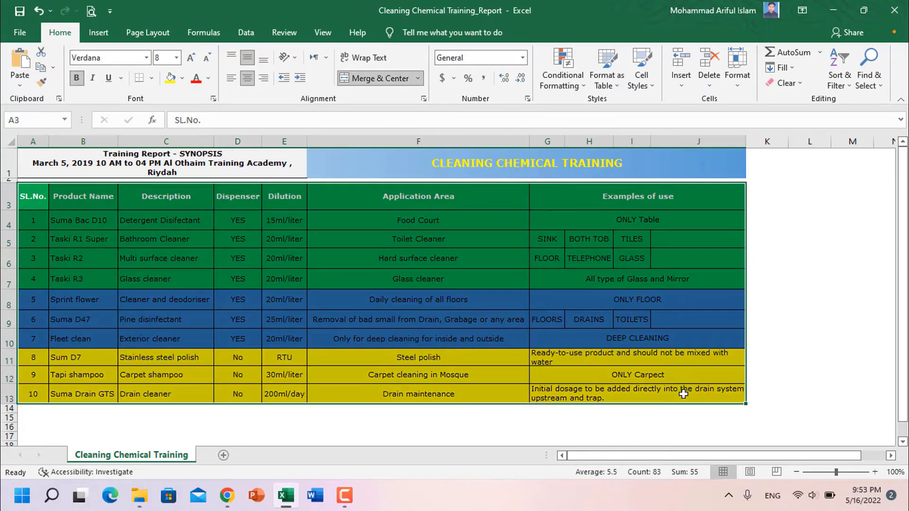
Apply AutoFit Row Height to shrink the table rows to their text, then click below the table.
left_click(737, 71)
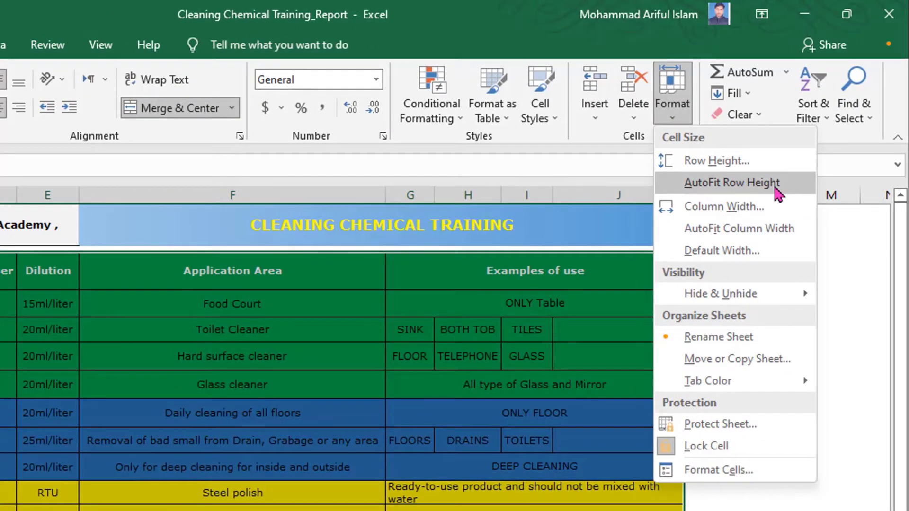
left_click(732, 182)
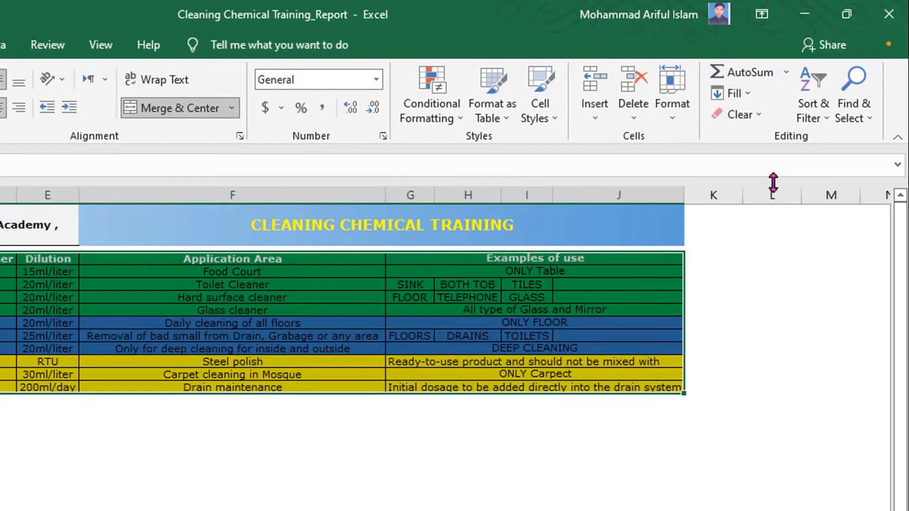
left_click(48, 438)
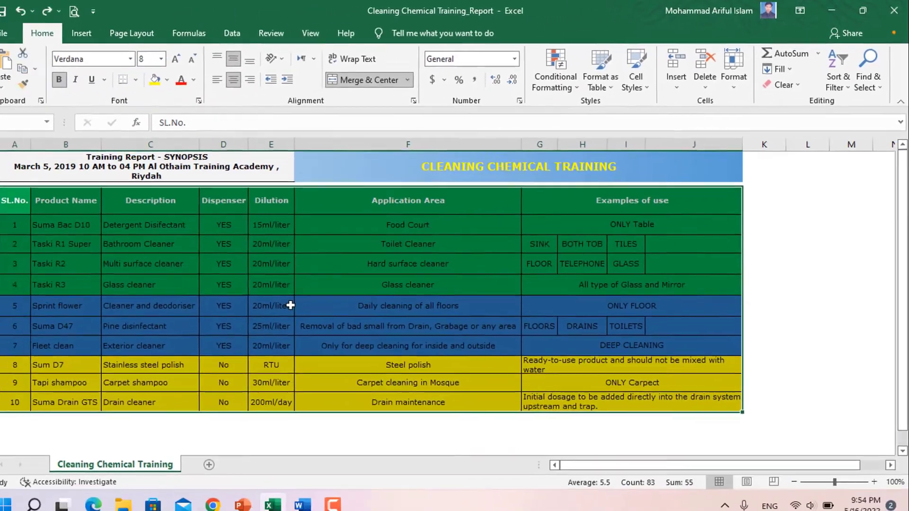
Narrow the Dilution and Description columns, widen column J, then reselect the table A3:J13.
left_click(288, 299)
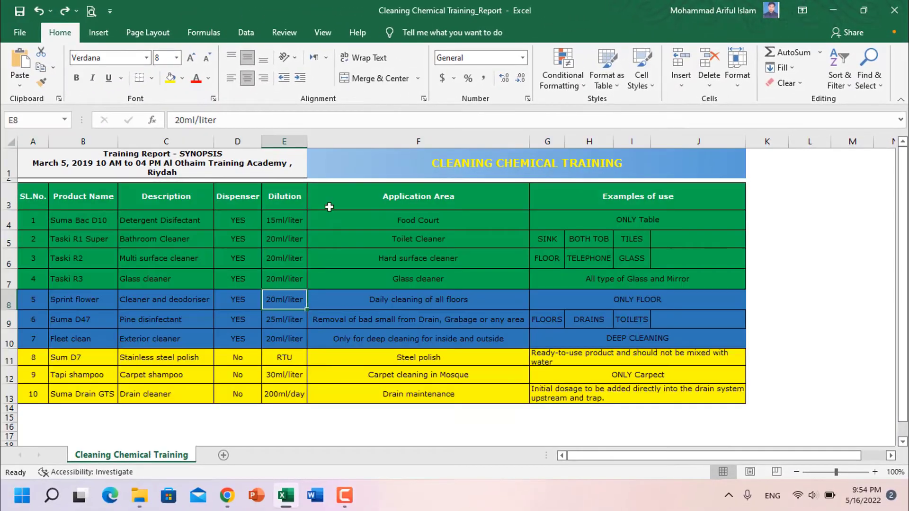
left_click_drag(307, 141, 289, 140)
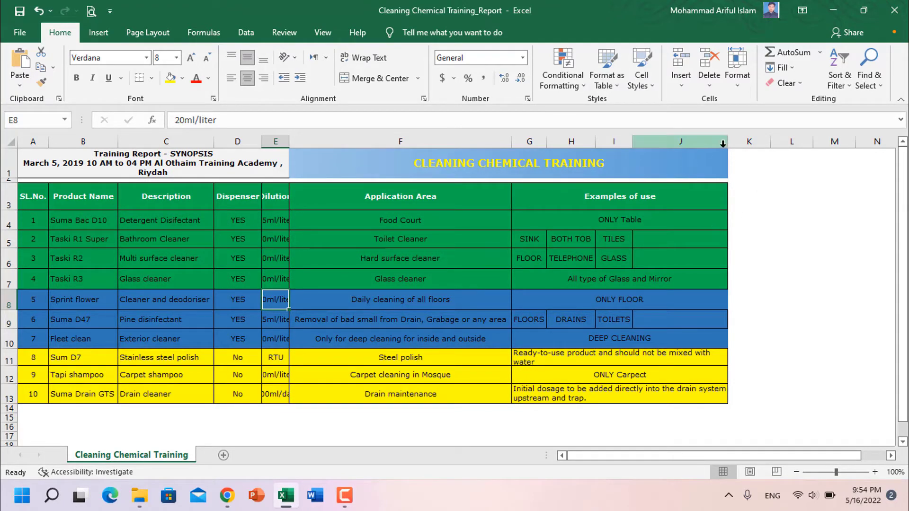
left_click_drag(724, 145, 800, 146)
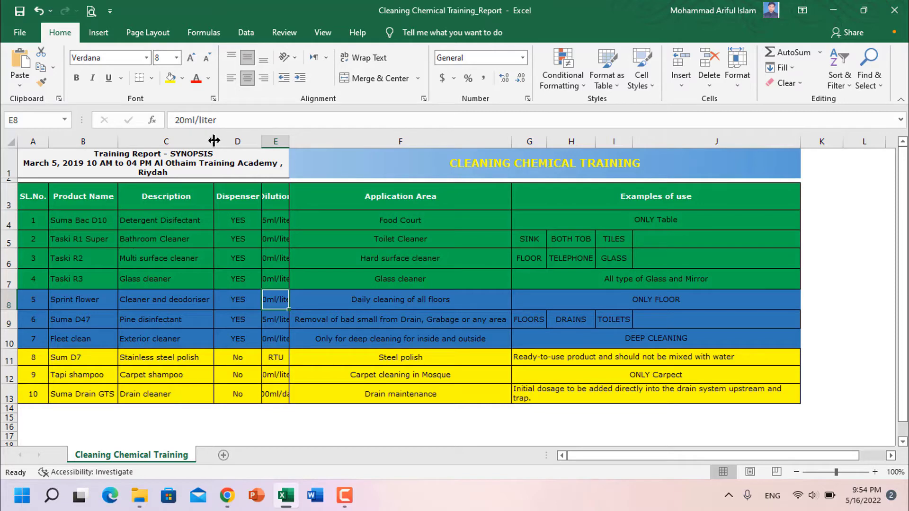
left_click_drag(213, 141, 182, 141)
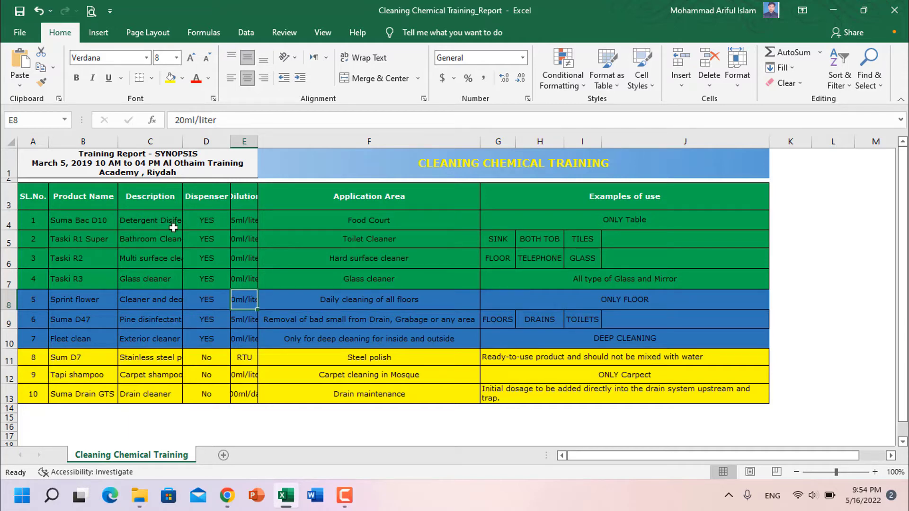
left_click_drag(33, 207, 708, 389)
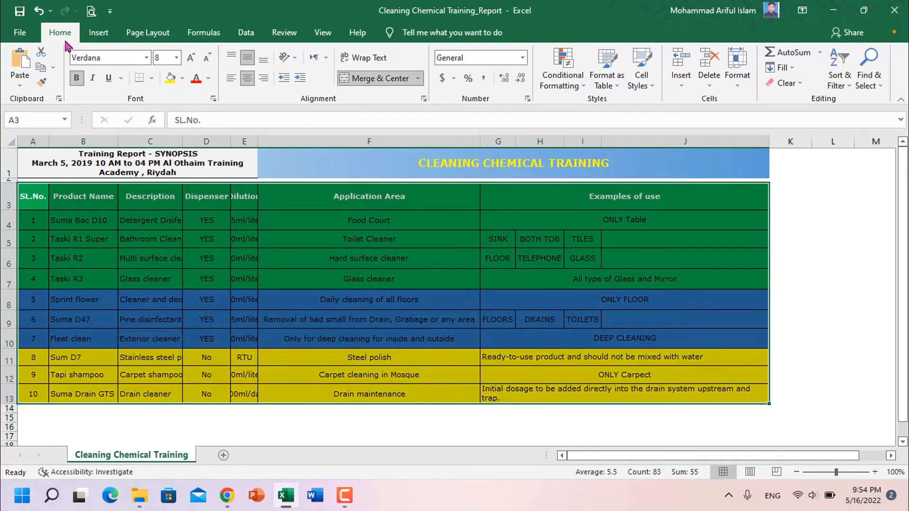
Apply AutoFit Column Width so the Description and Dilution text shows in full.
left_click(737, 92)
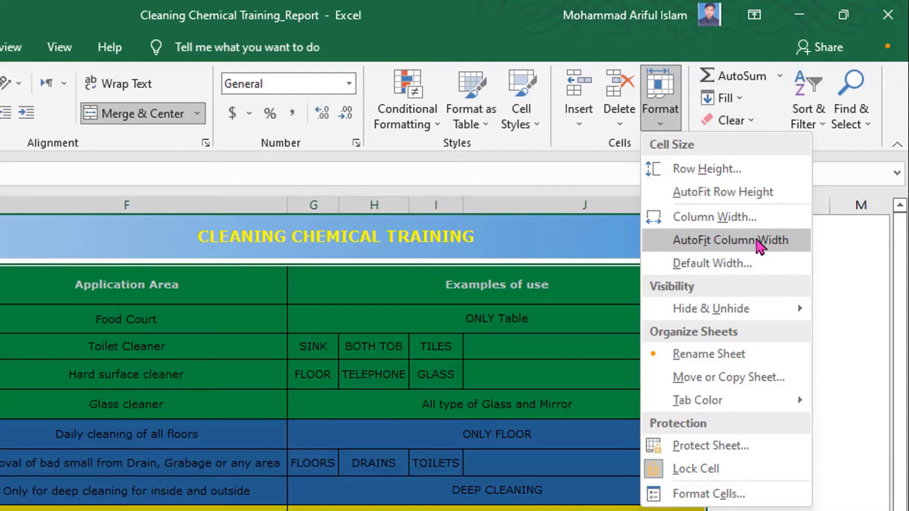
left_click(757, 243)
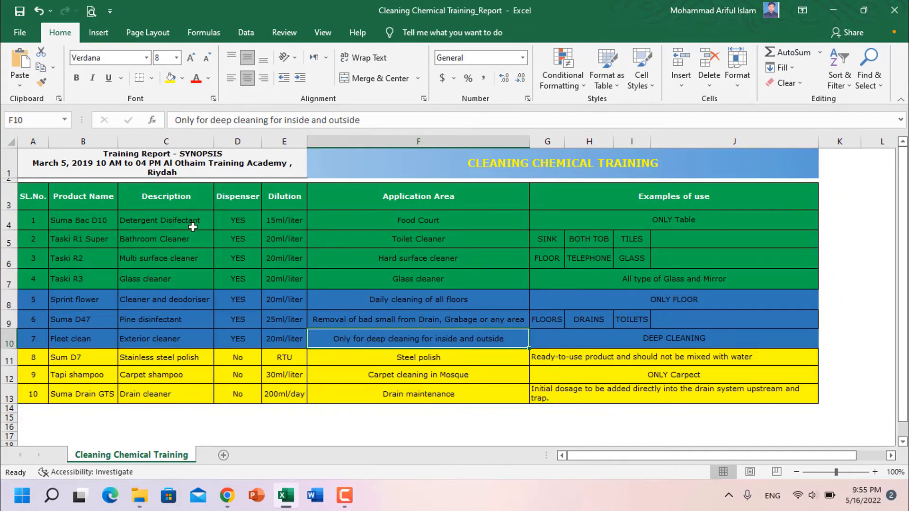
left_click(155, 225)
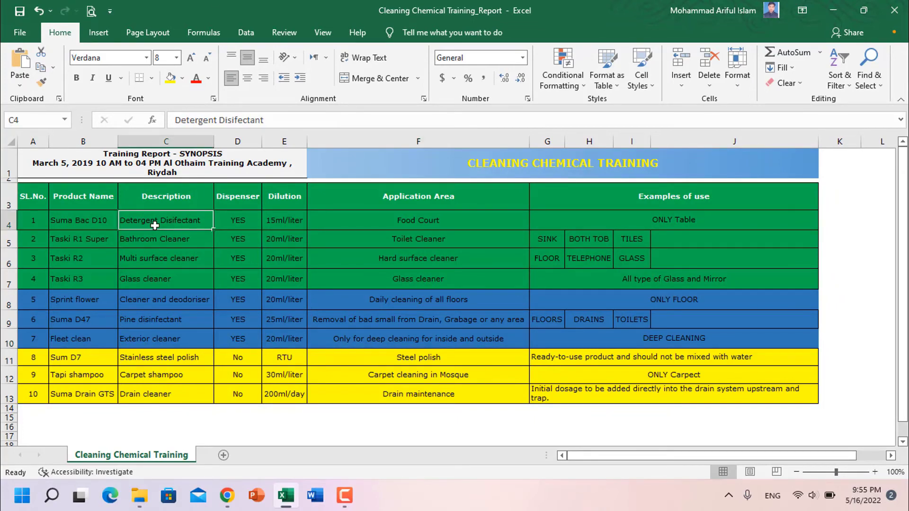
left_click(297, 223)
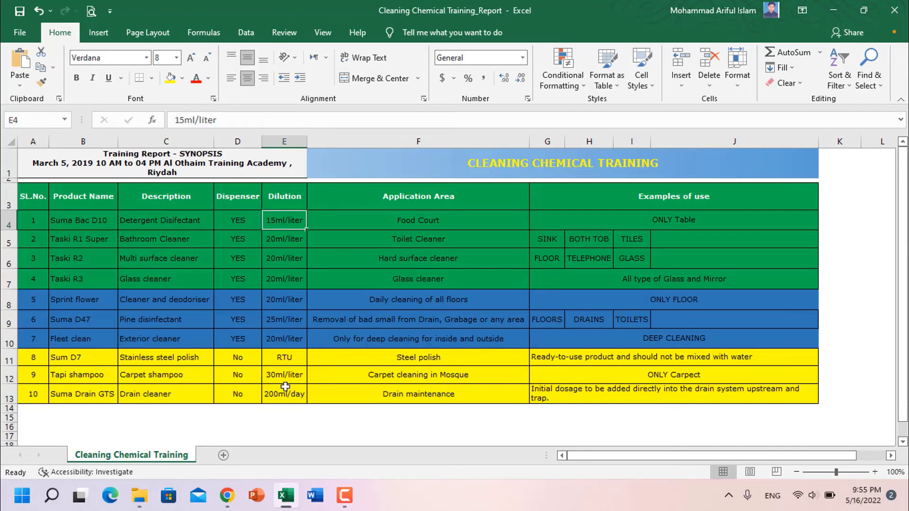